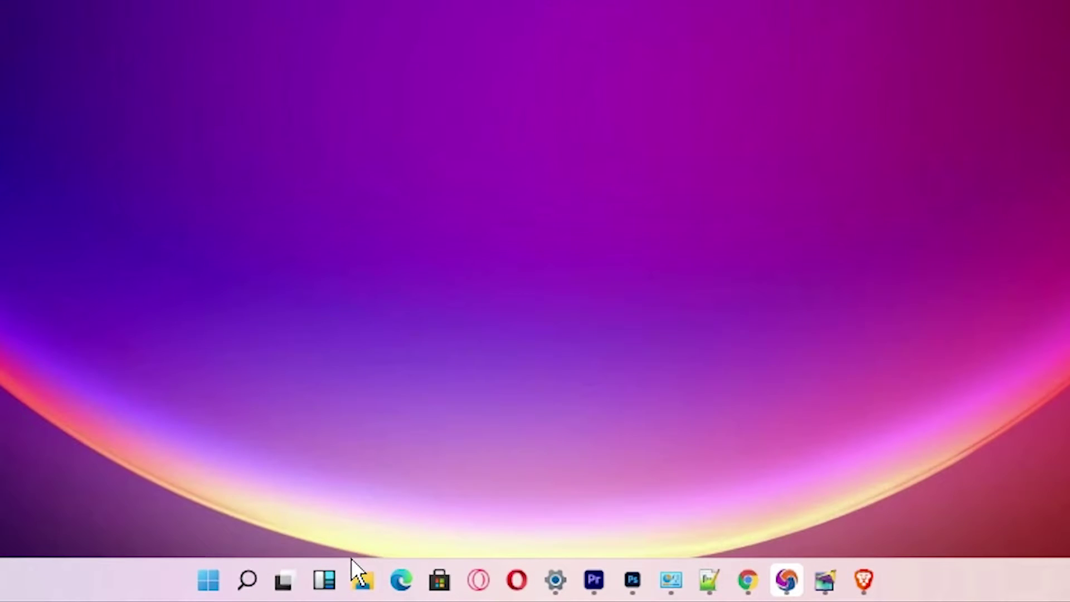
Launch File Explorer from the taskbar to show Quick access
{"action": "left_click", "coordinate": [368, 585]}
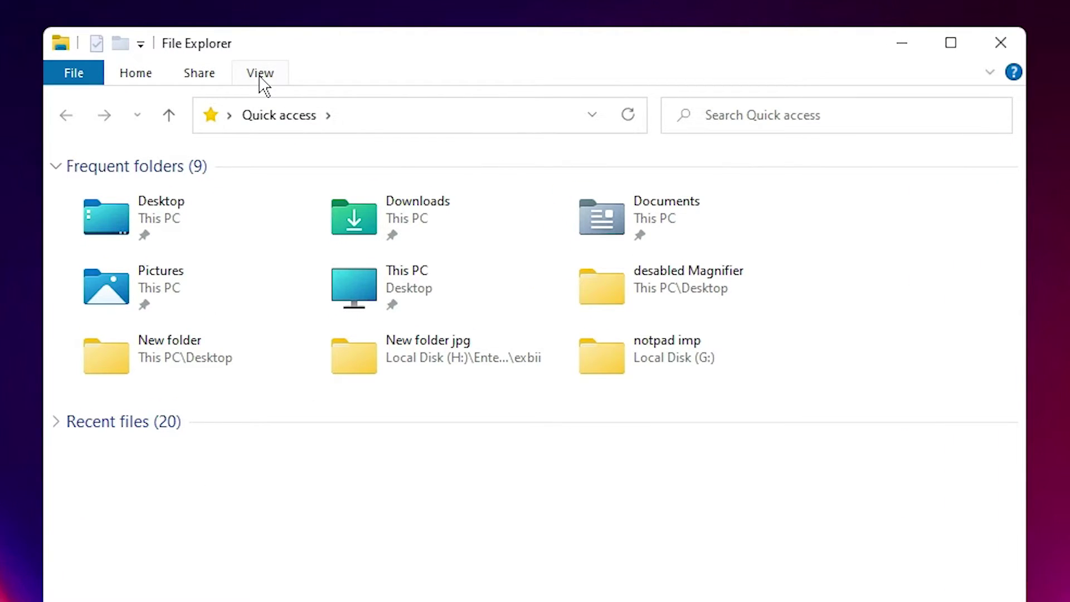
Show the Navigation pane dropdown from the View tab's Panes group
{"action": "left_click", "coordinate": [260, 75]}
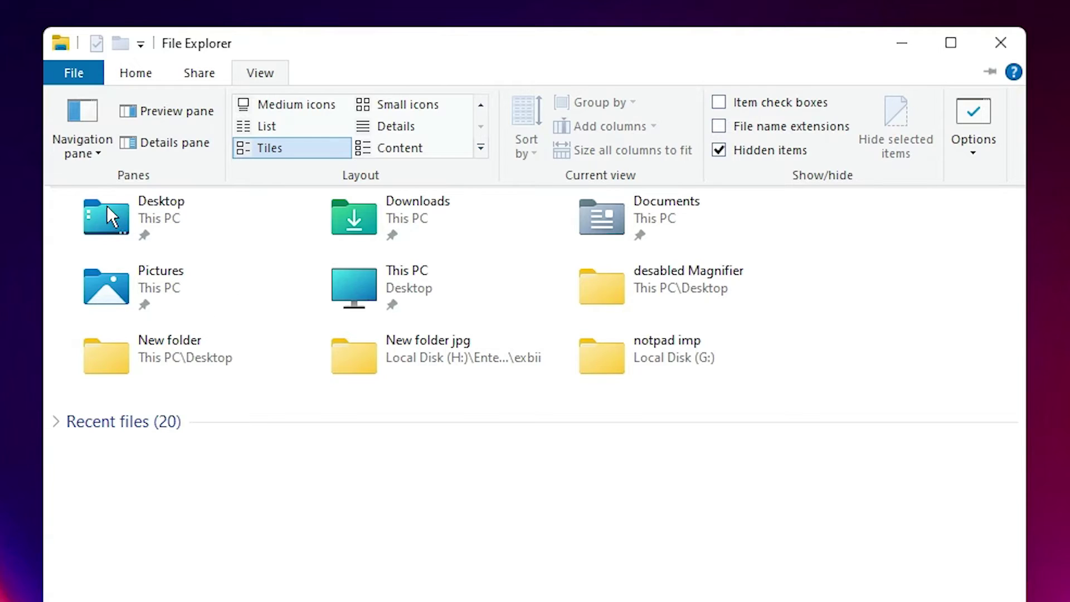
{"action": "left_click", "coordinate": [102, 159]}
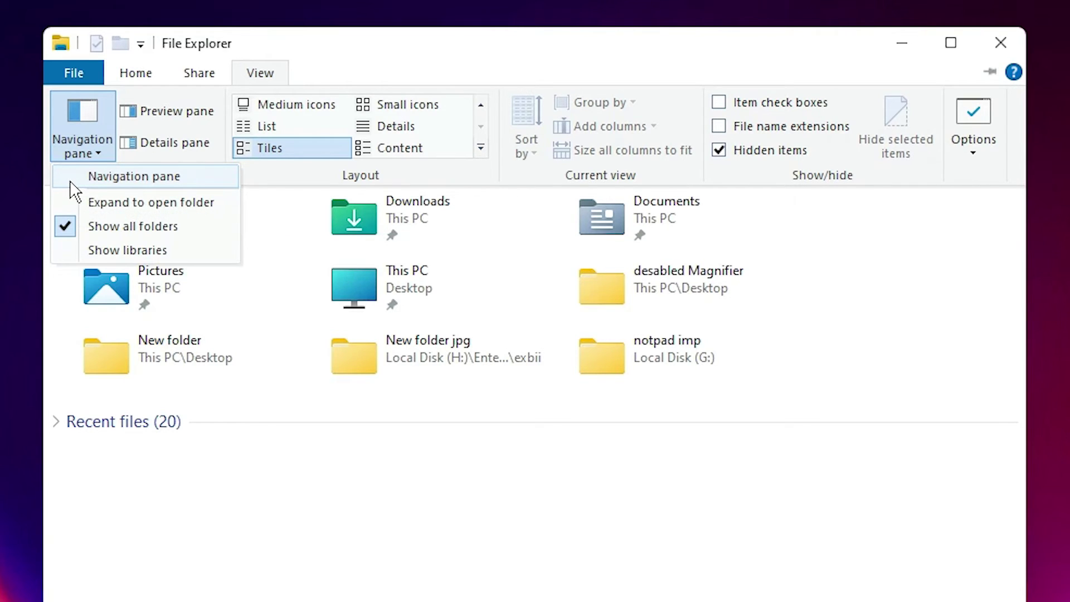
Enable the navigation pane so Quick access pins and the This PC tree appear
{"action": "left_click", "coordinate": [71, 186]}
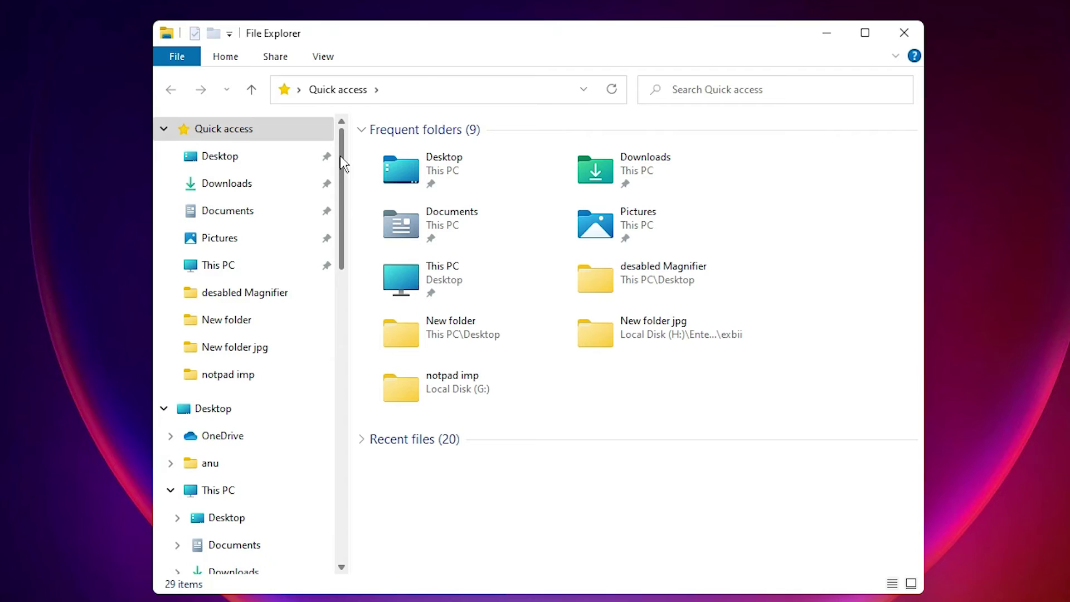
{"action": "mouse_move", "coordinate": [340, 156]}
{"action": "left_mouse_down"}
{"action": "mouse_move", "coordinate": [336, 174]}
{"action": "mouse_move", "coordinate": [337, 147]}
{"action": "left_mouse_up"}
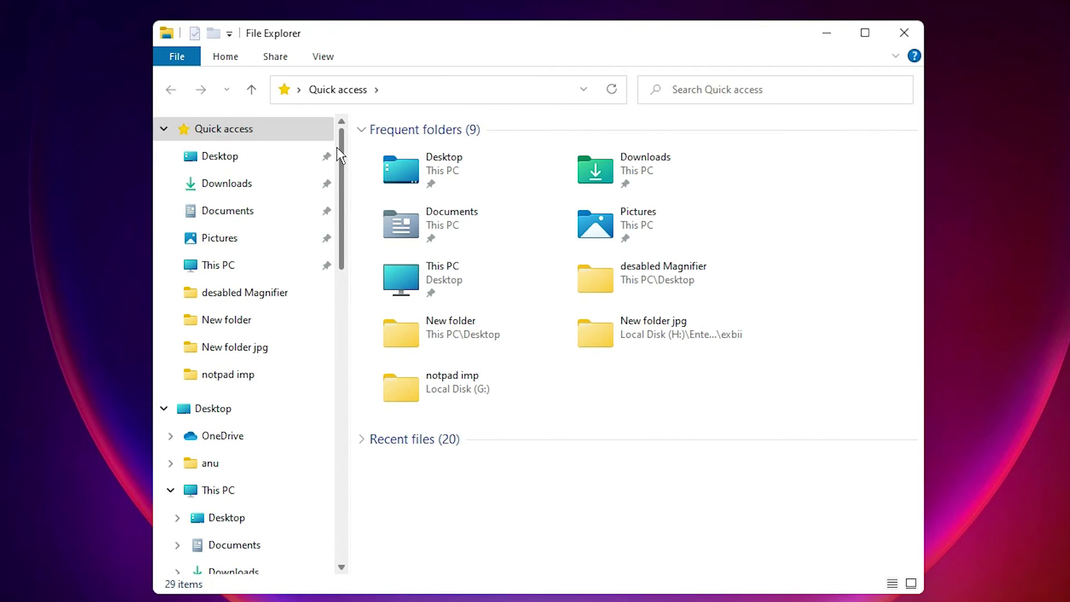